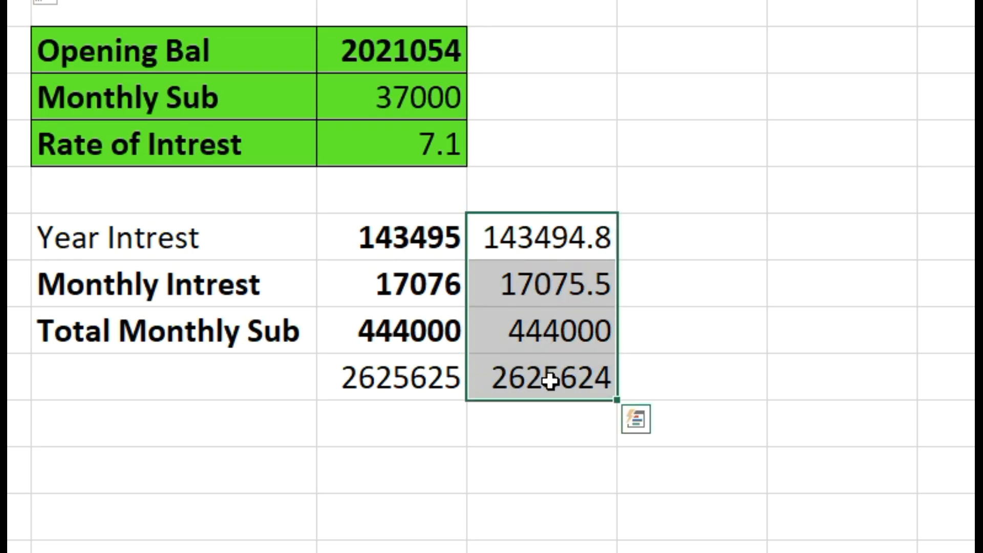
- Clear the old check values in D6:D9 and calculate the year interest in D6 as =C2*7.1%
key(Delete)
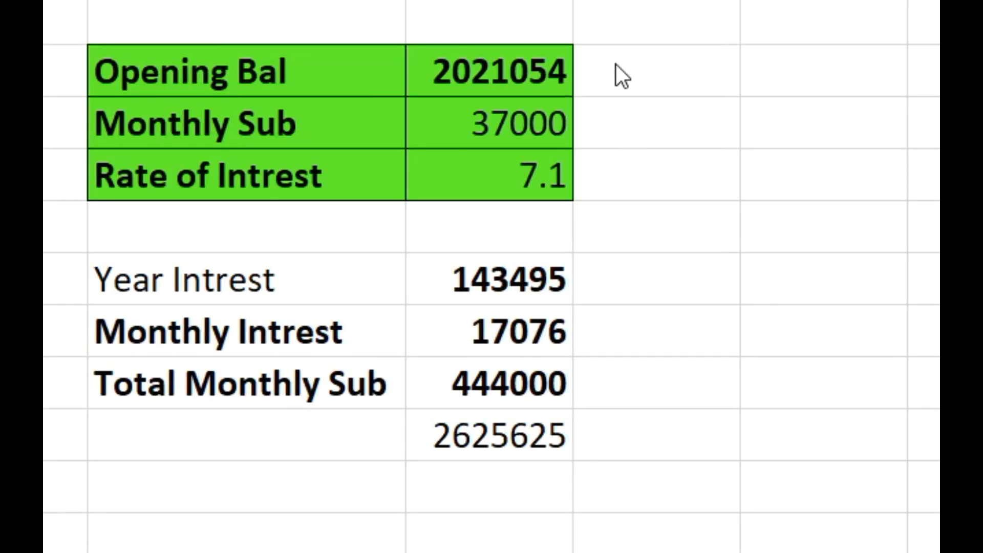
click(634, 301)
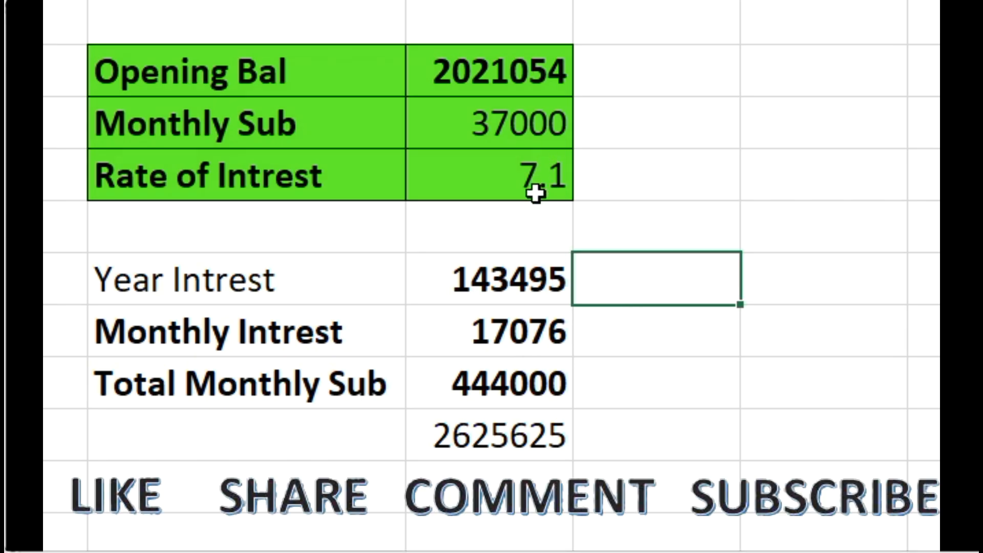
text(=)
click(513, 81)
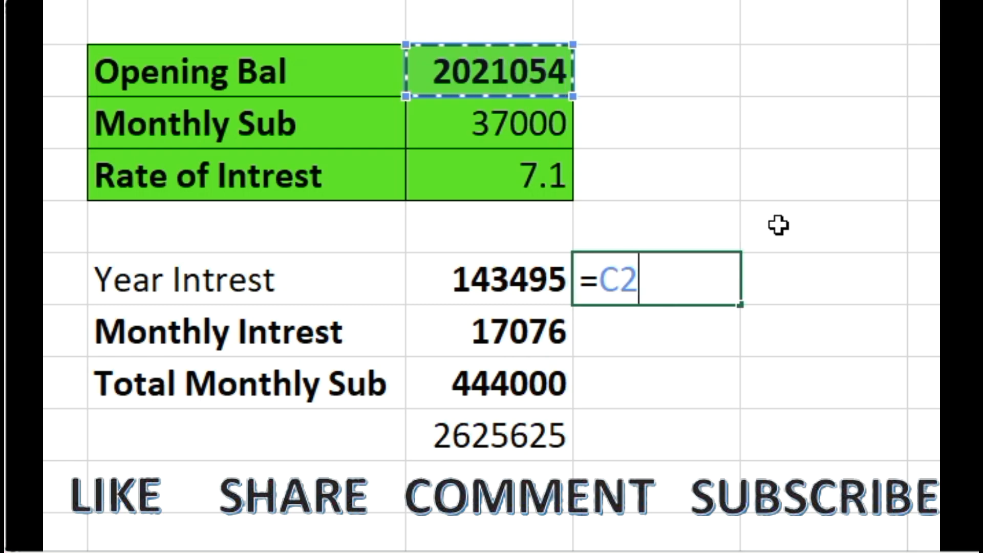
text(*)
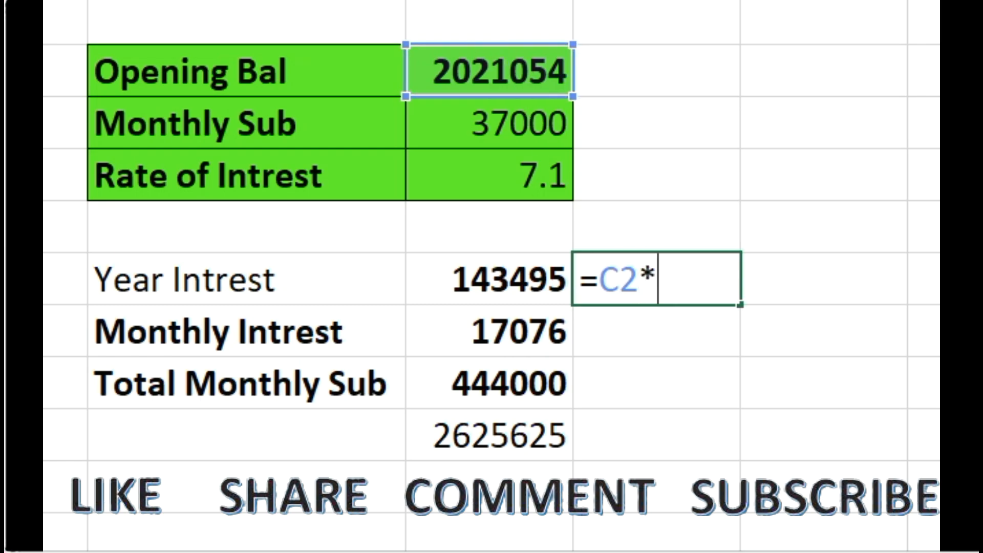
text(7.1%)
key(Return)
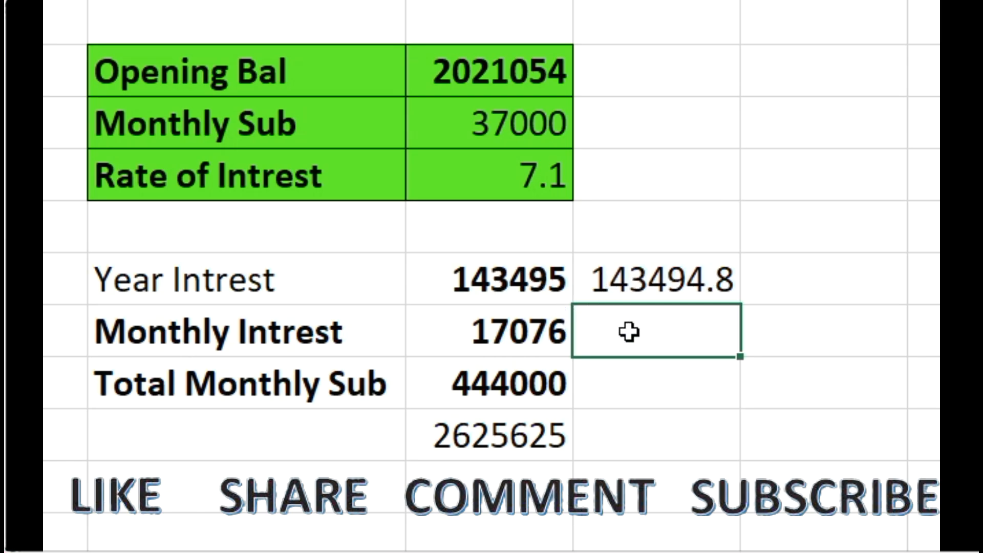
- Calculate the monthly interest in D7 with the formula =C3*46.15%
text(=)
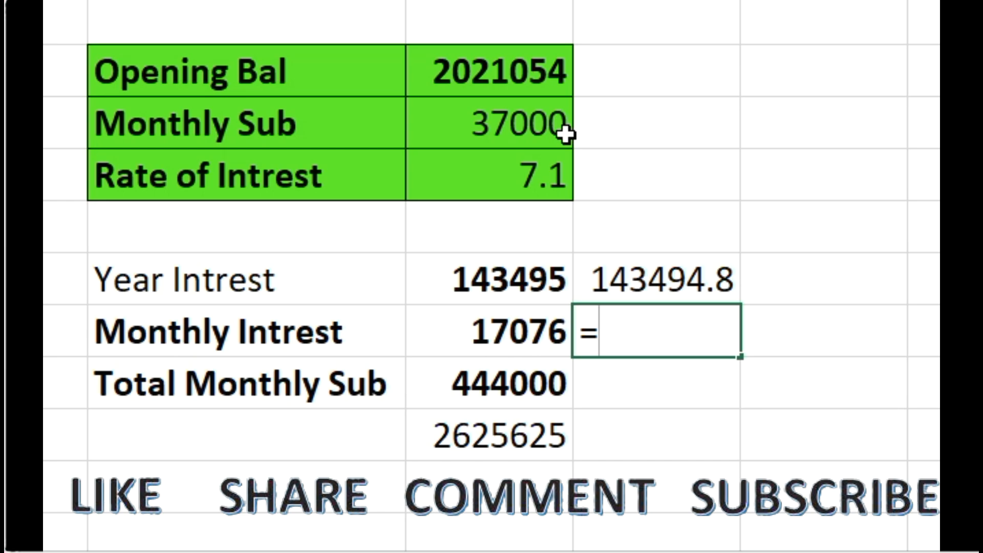
click(527, 115)
text(*45)
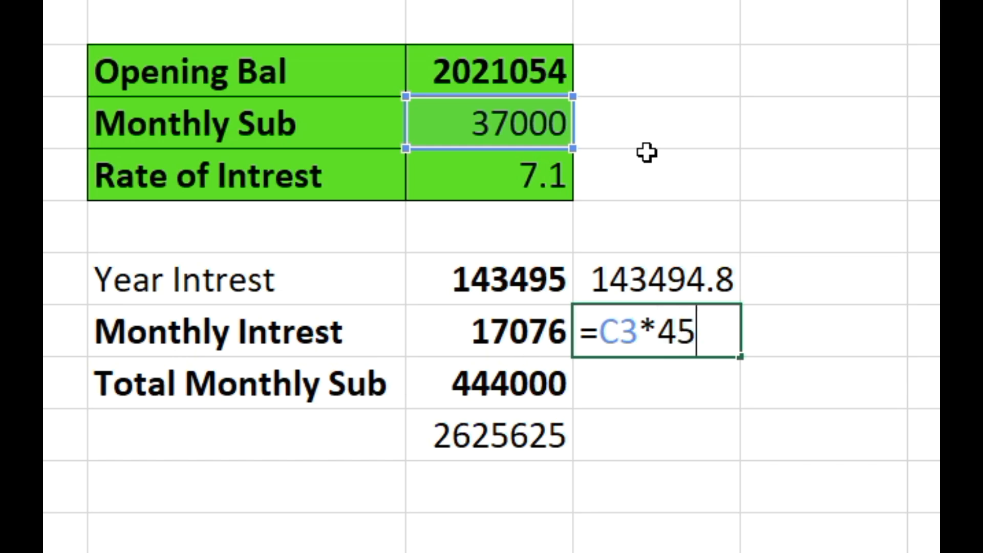
text(.15)
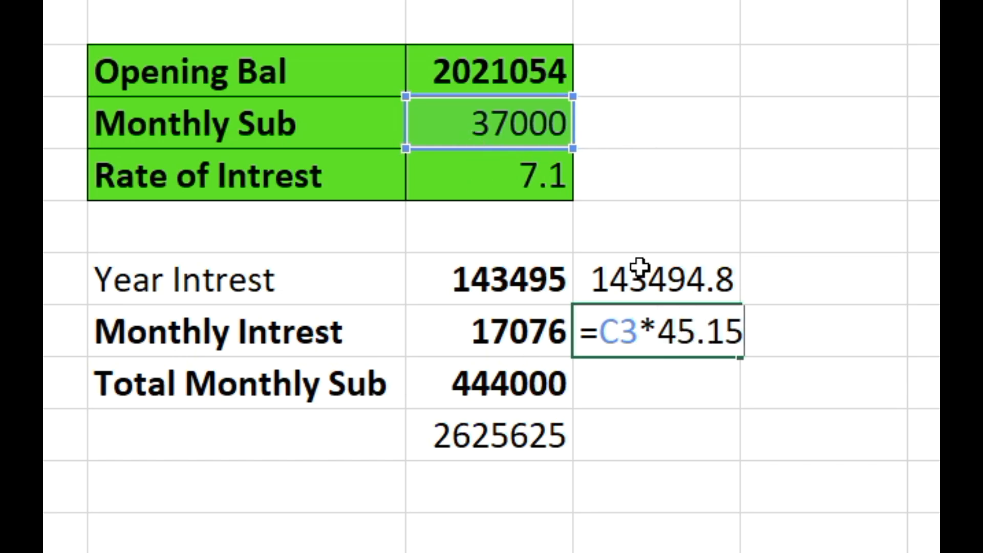
click(689, 332)
key(Right)
key(BackSpace)
text(6)
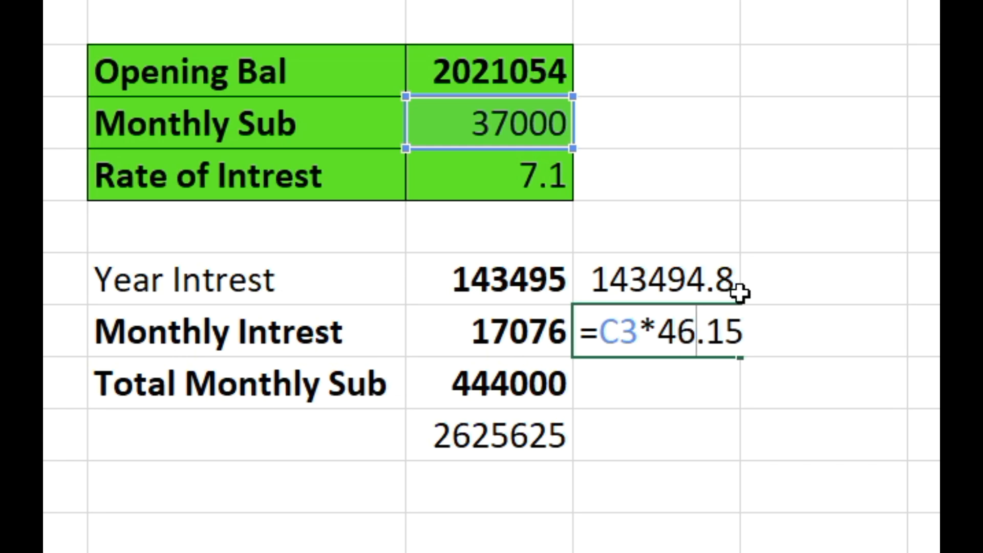
click(747, 336)
text(%)
key(Return)
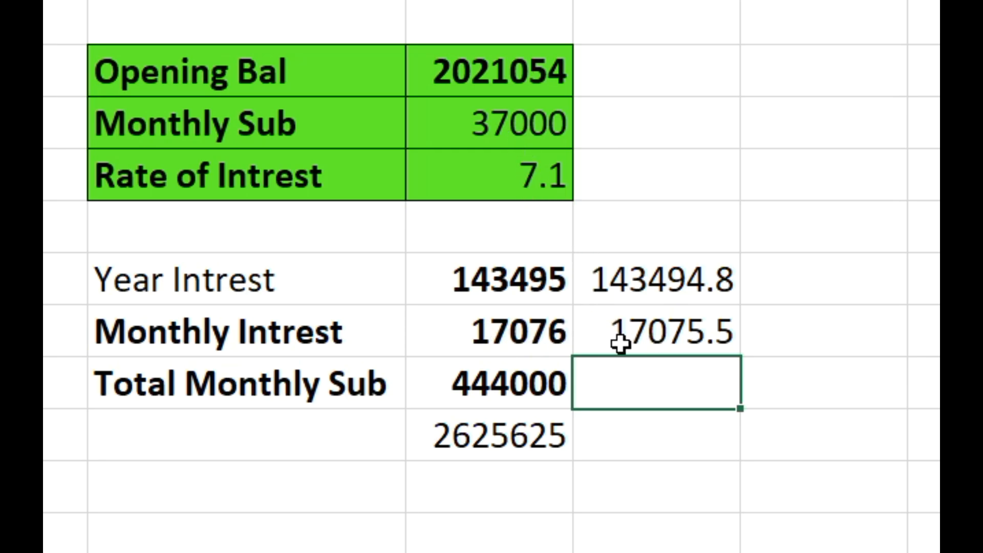
- Calculate the total monthly subscription in D8 with the formula =C3*12
double_click(627, 386)
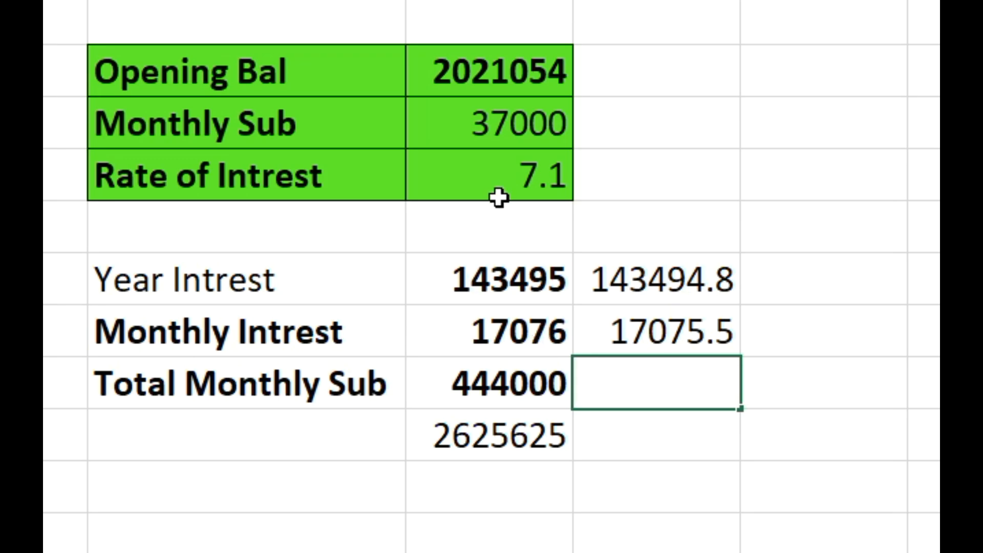
text(=)
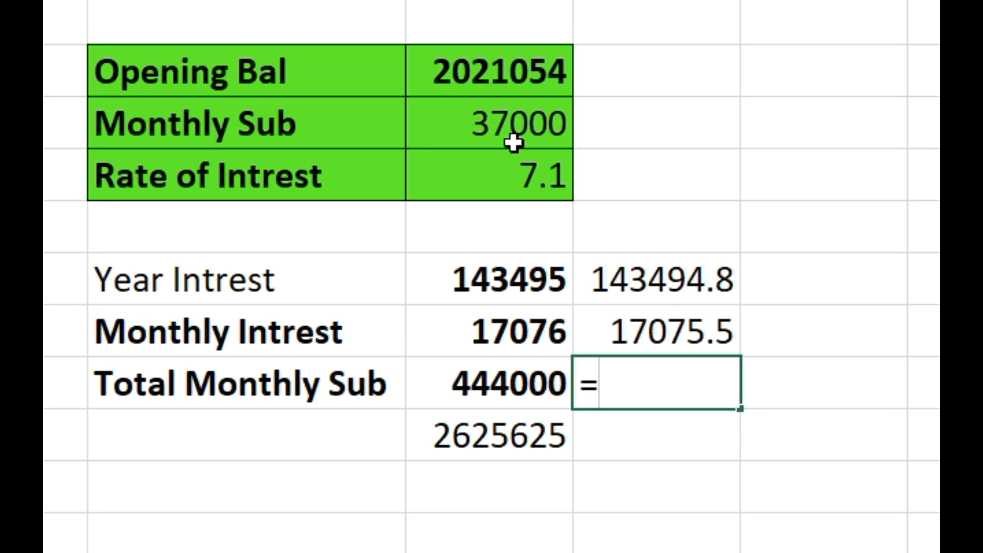
click(507, 118)
text(*)
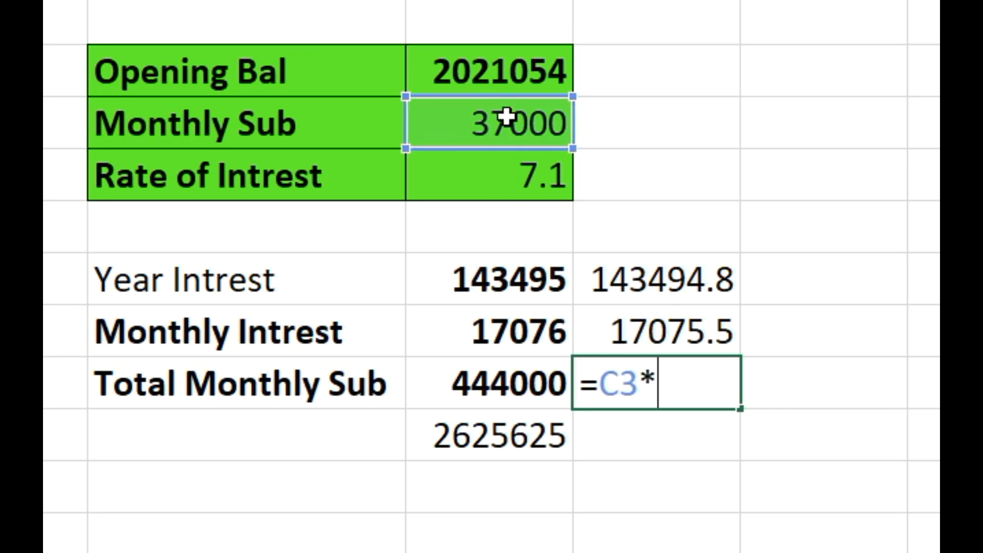
text(12)
key(Return)
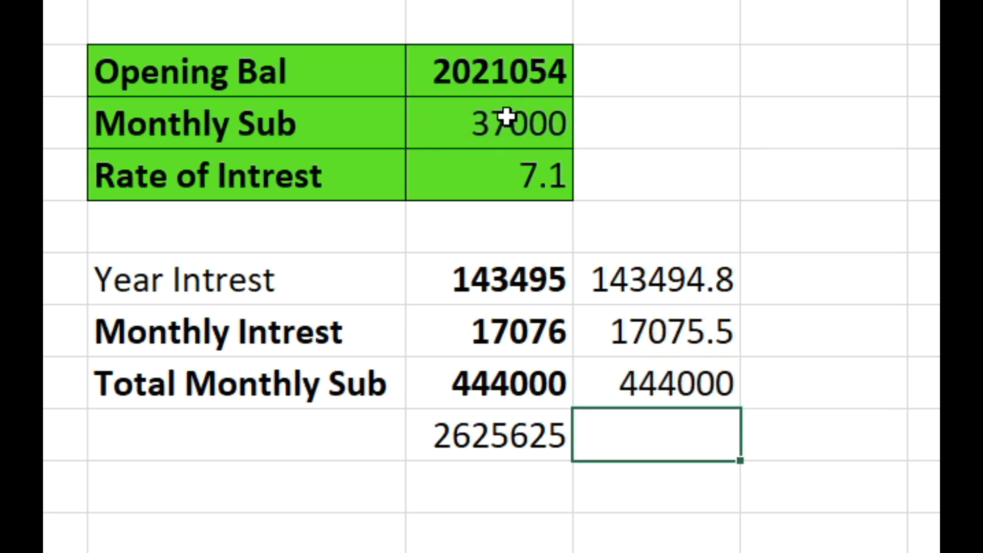
- Calculate the closing balance in D9 with the formula =C2+D6+D7+D8
text(=)
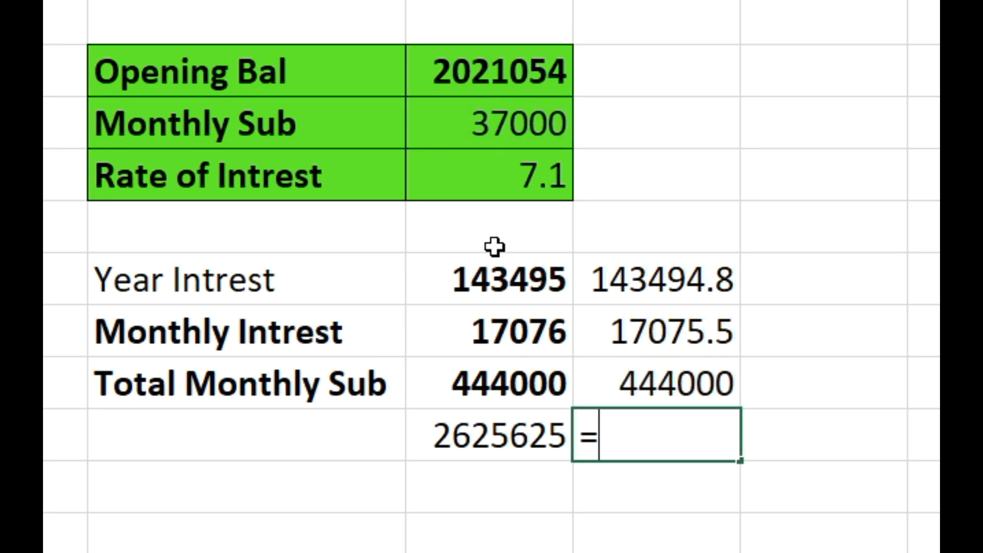
click(500, 75)
text(+)
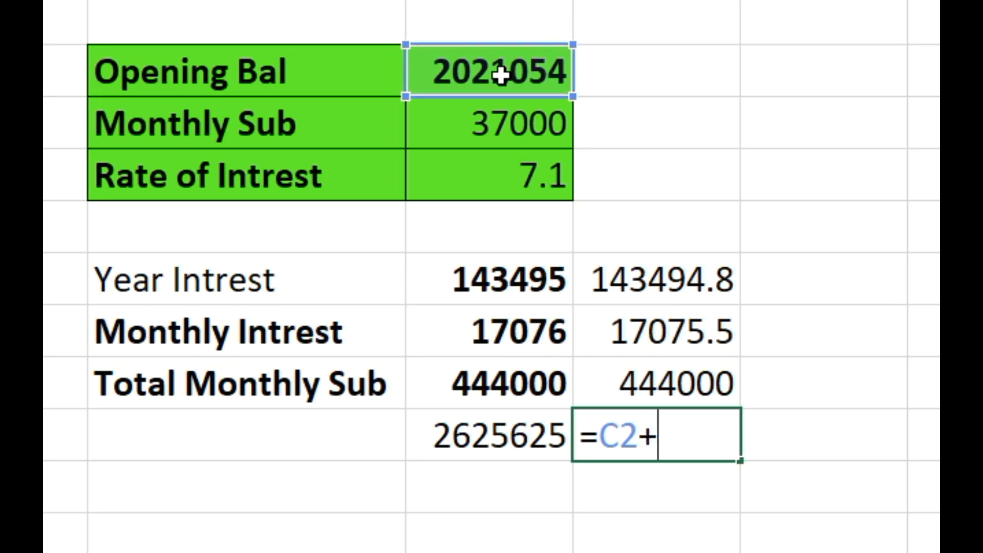
click(678, 283)
text(+)
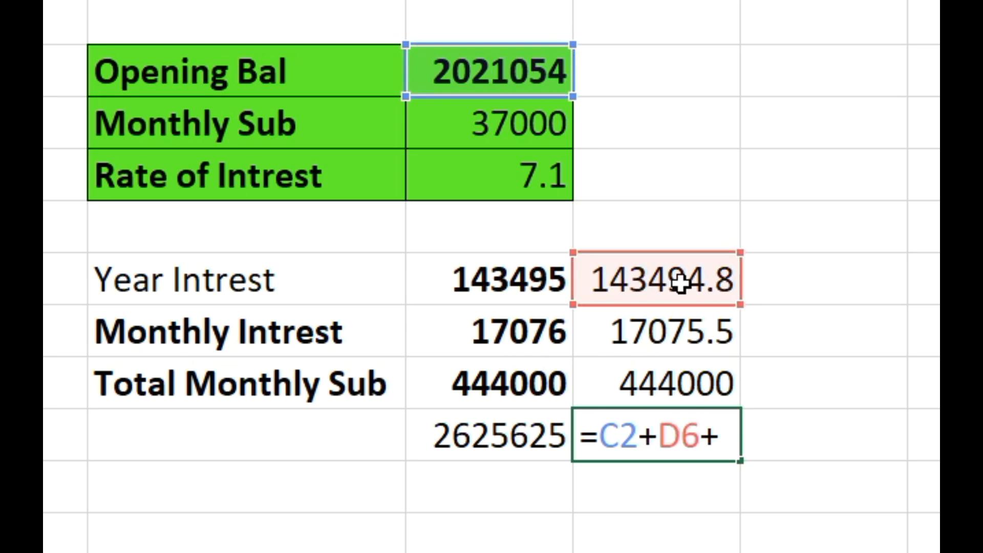
click(687, 337)
text(+)
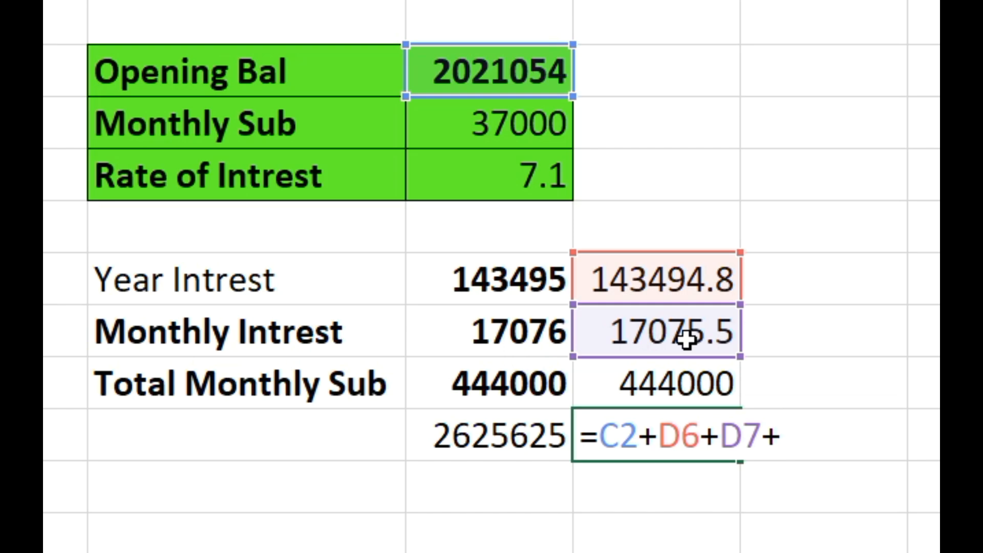
click(706, 385)
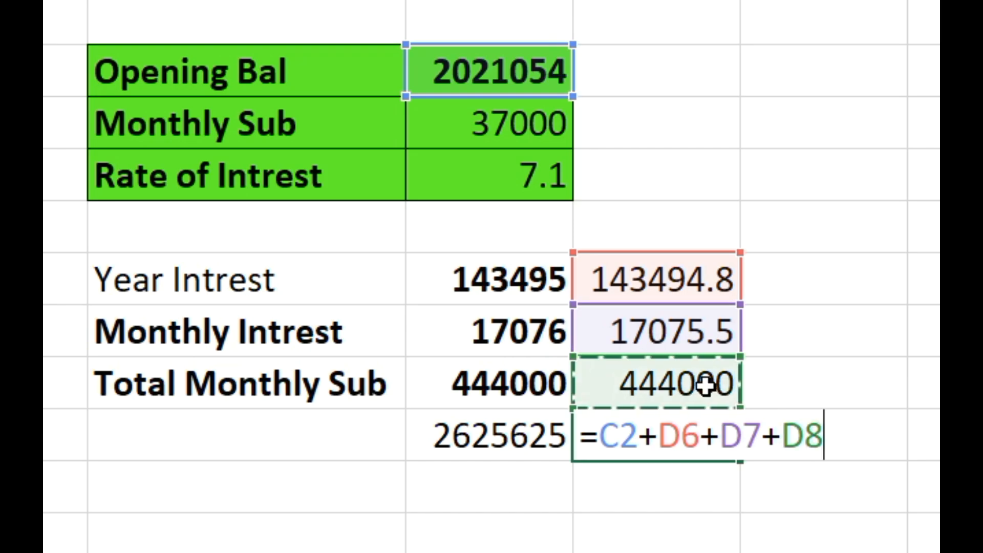
key(Return)
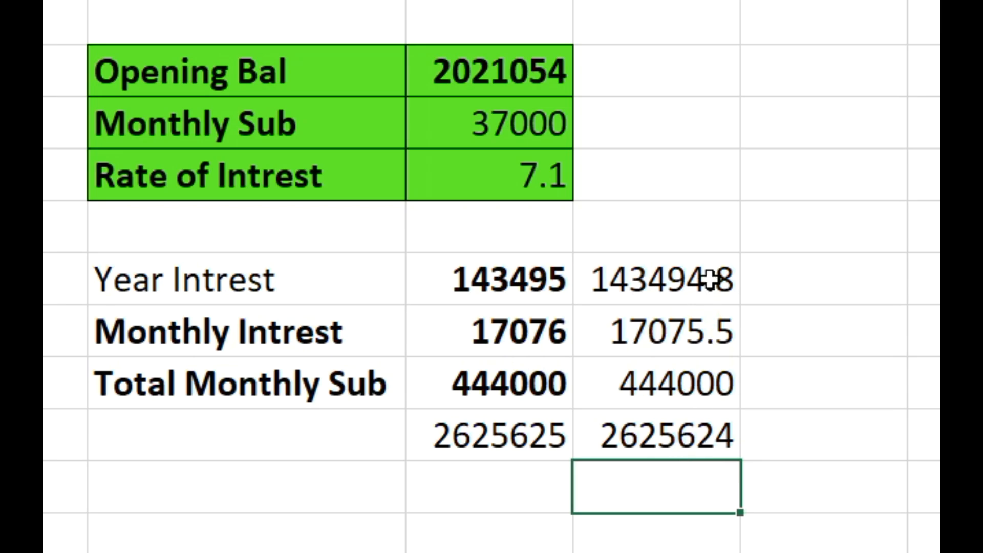
click(707, 440)
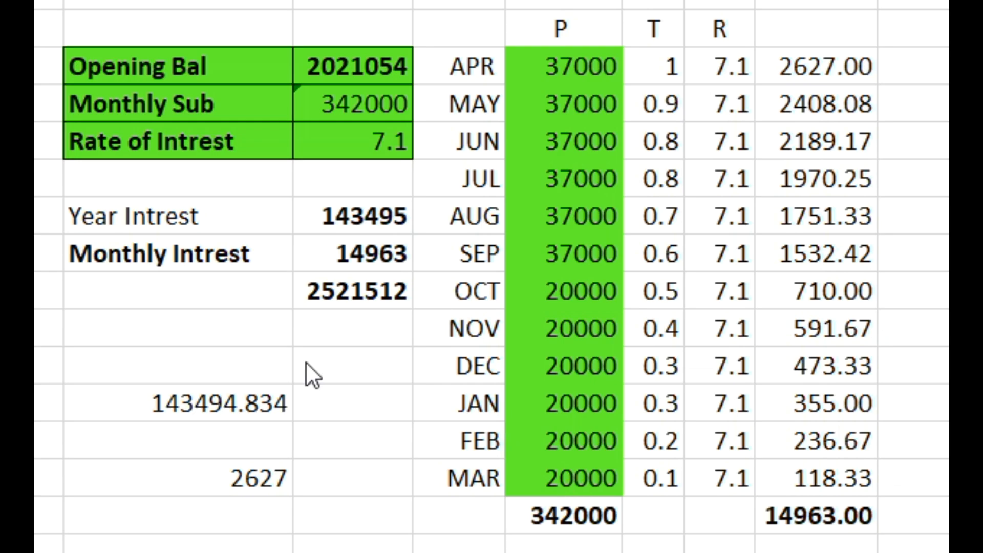
- Delete the two stray check values below the interest summary on the month-wise sheet, 143494.834 and 2627
click(200, 402)
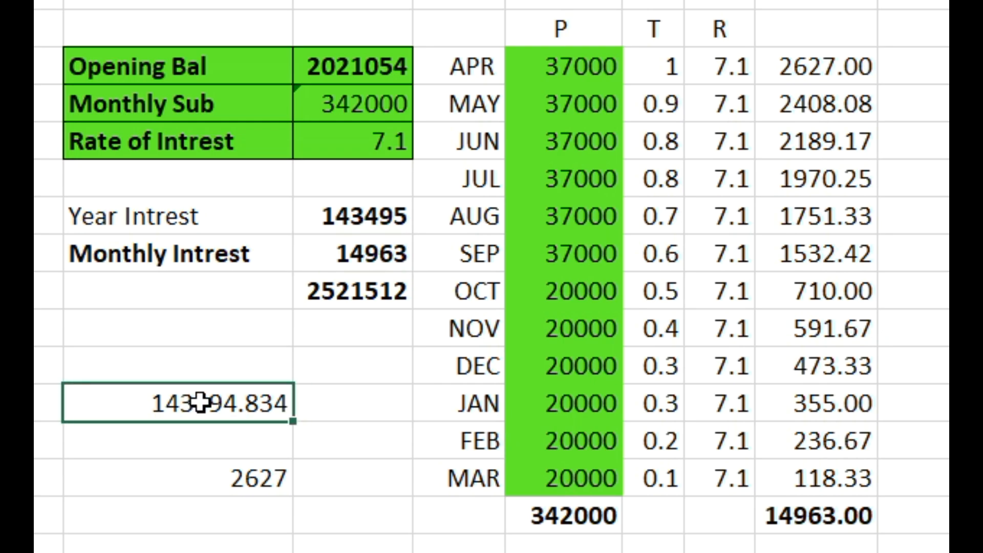
key(Delete)
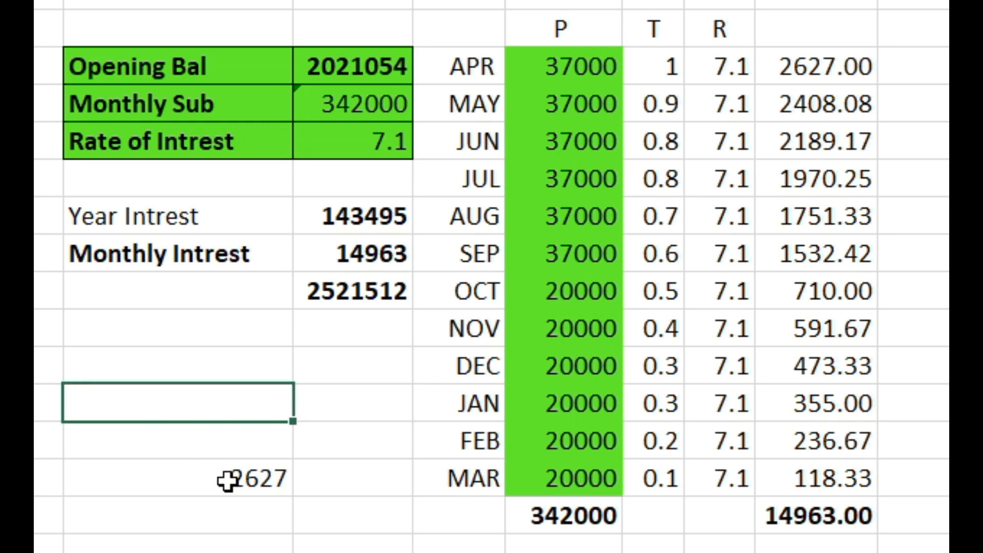
click(227, 477)
key(Delete)
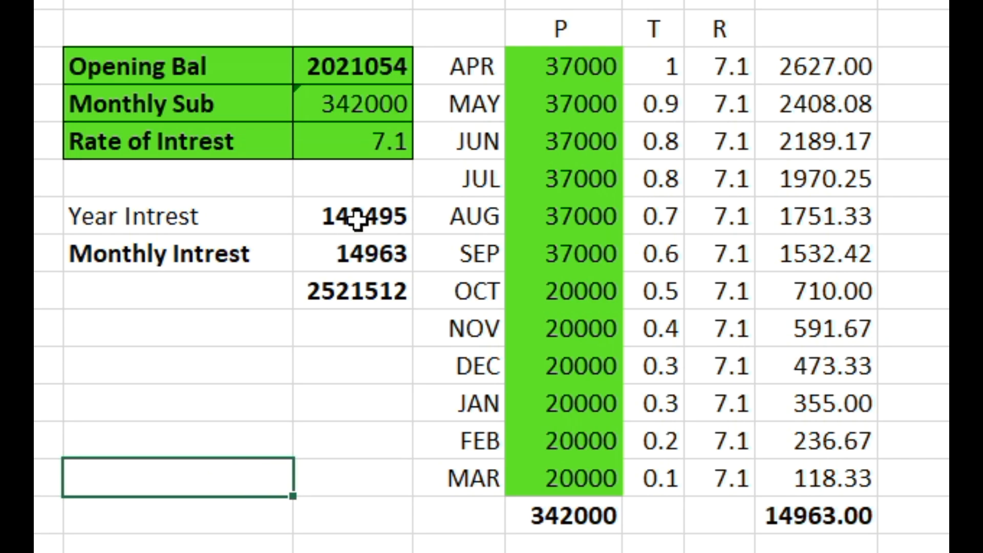
- Check the opening balance and the April and May month counts, and hide the two helper columns between P and T
click(367, 66)
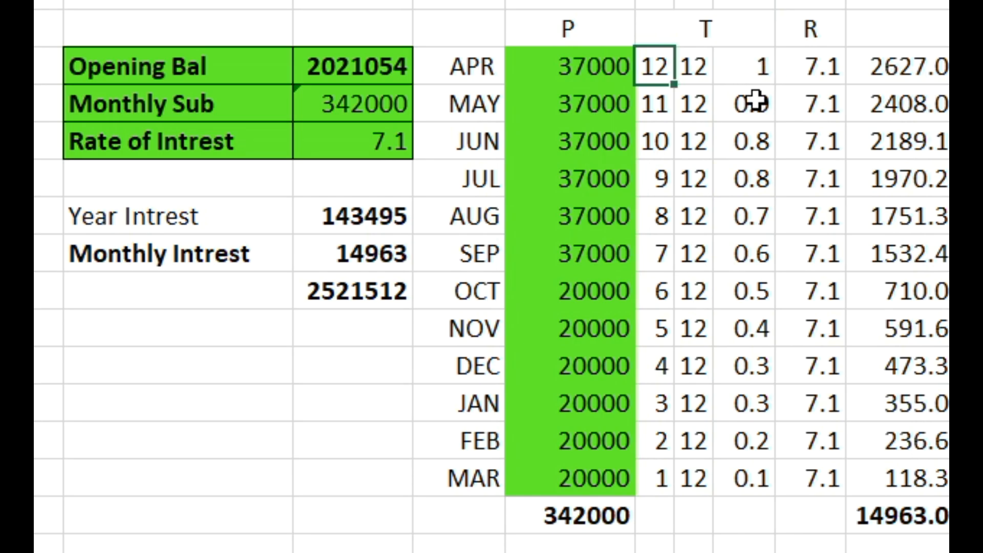
click(652, 114)
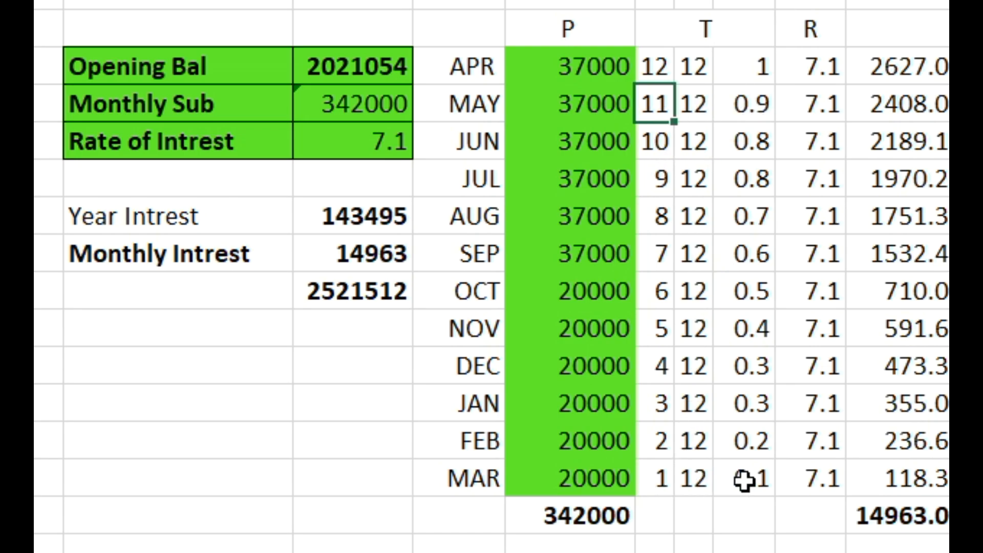
drag(654, 1, 703, 11)
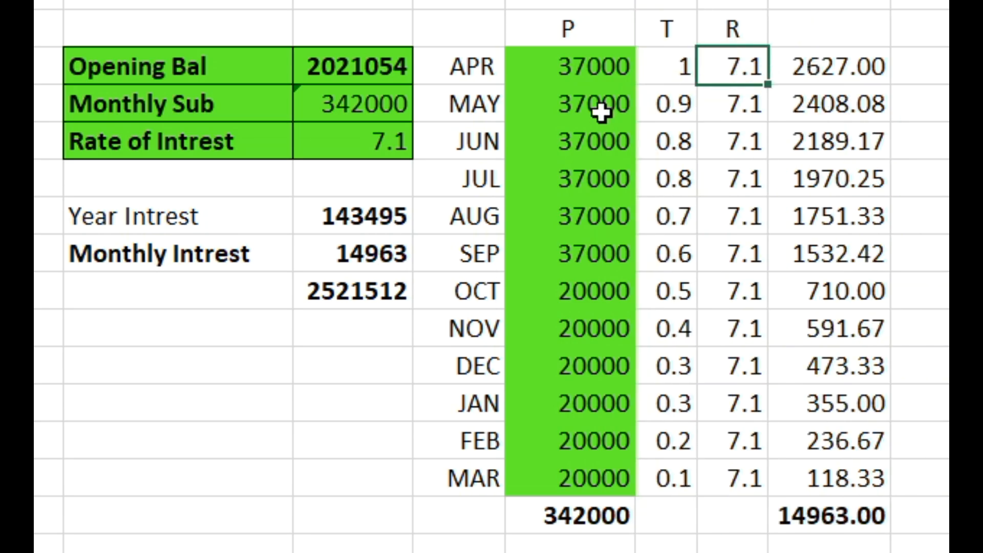
click(816, 72)
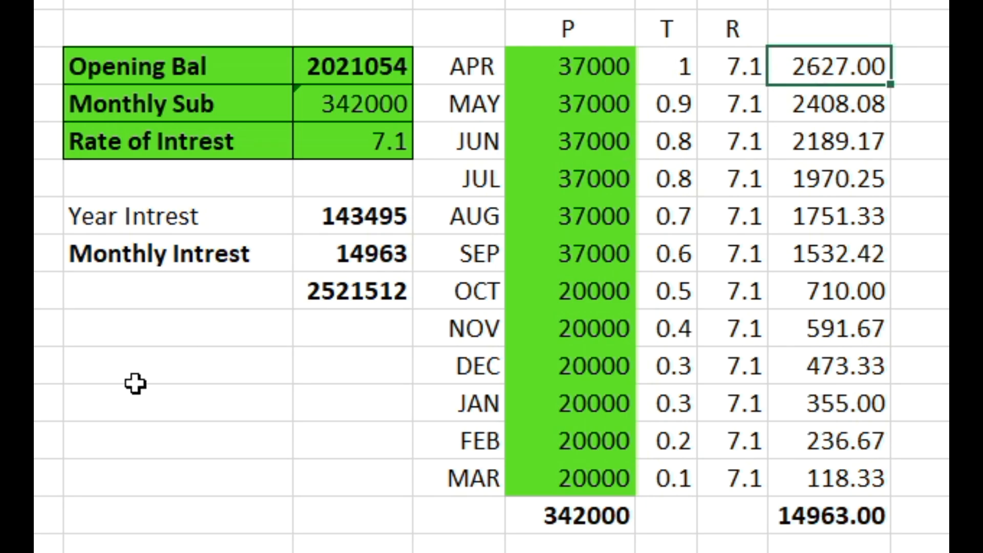
- Calculate April's interest in the empty cell B12 with the formula =E3*H3*I3%
click(113, 412)
text(=)
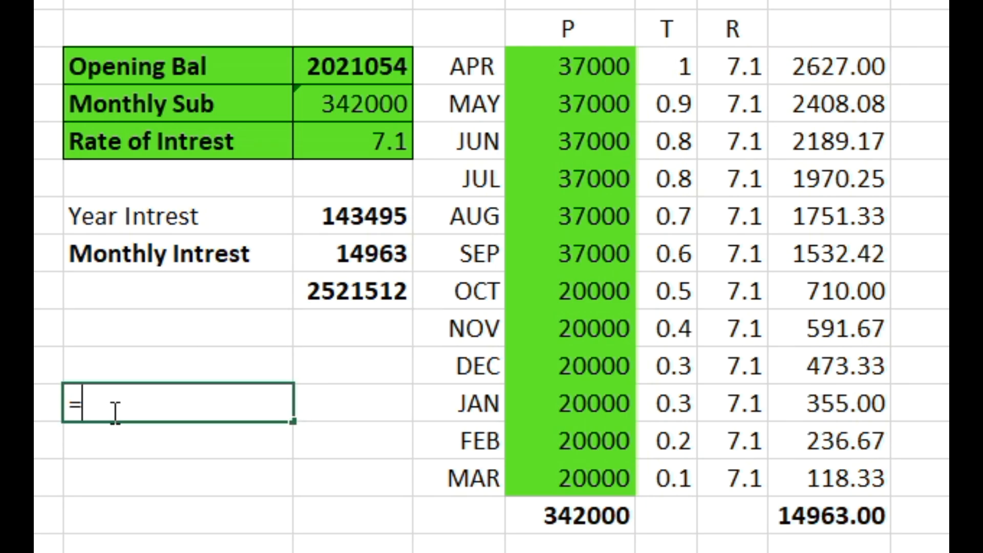
click(569, 72)
text(*)
click(669, 67)
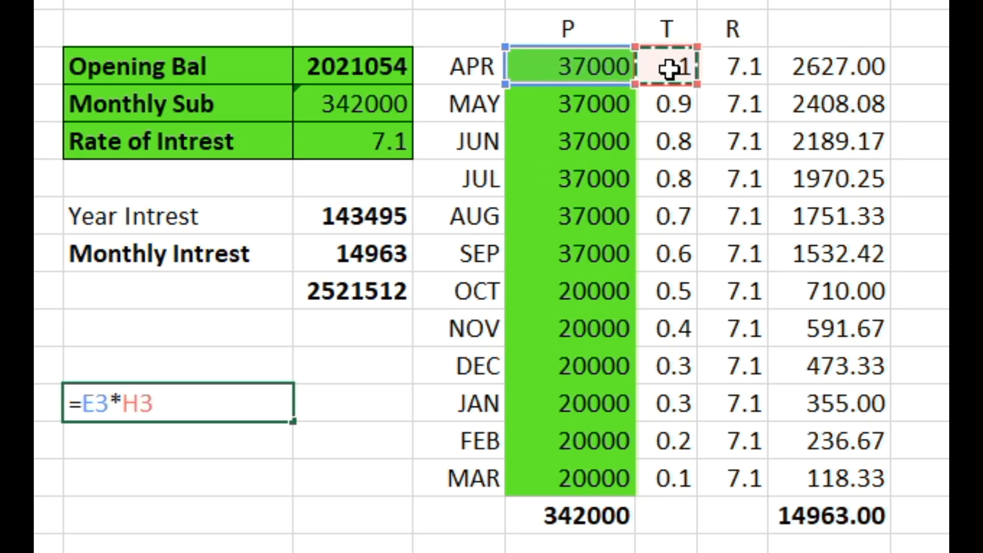
text(*)
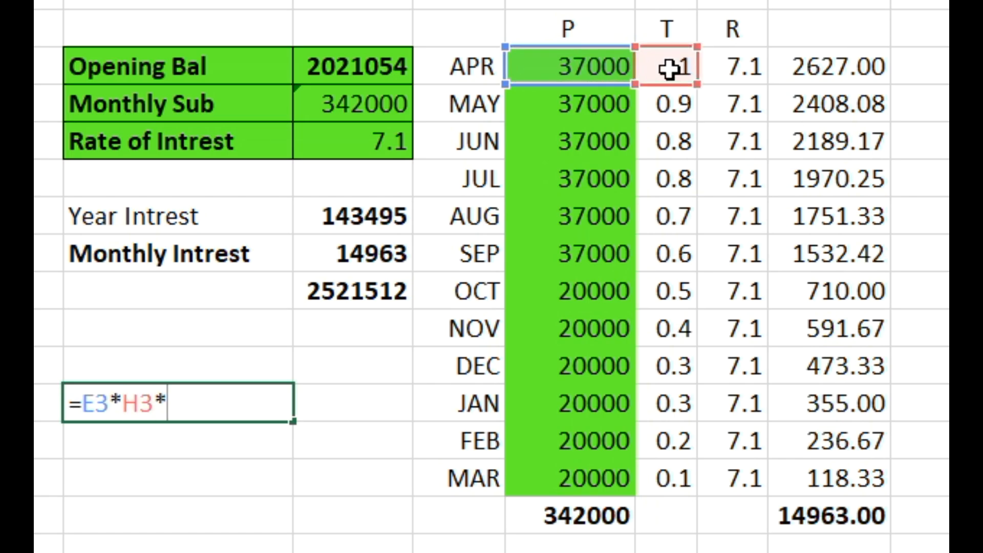
click(736, 70)
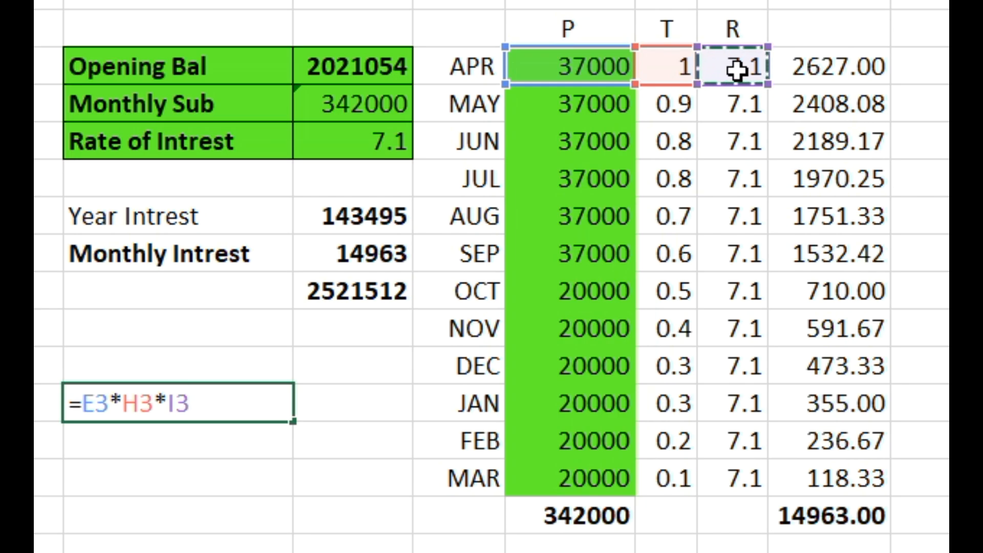
text(%)
key(Return)
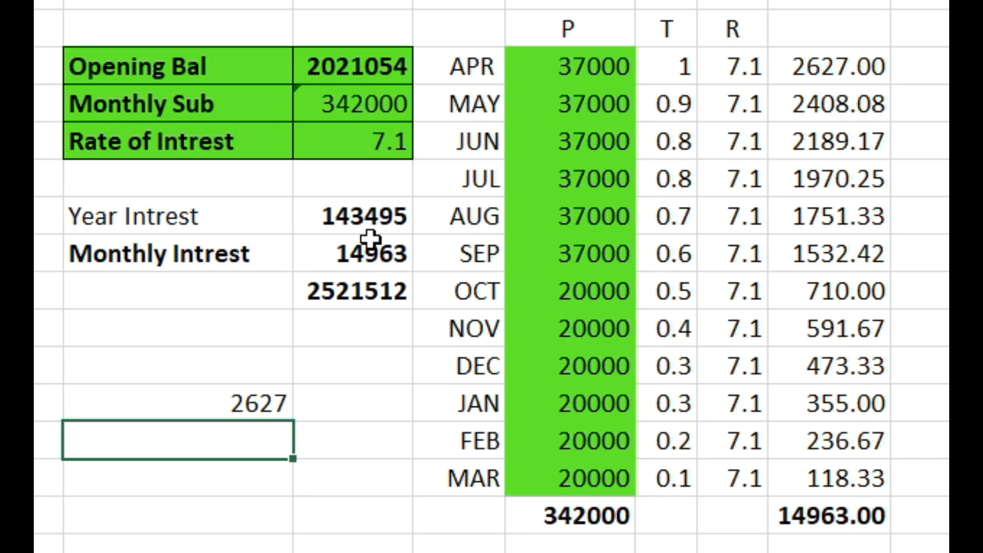
- Inspect the formula behind the closing total below the monthly interest, leaving it as it is
double_click(365, 290)
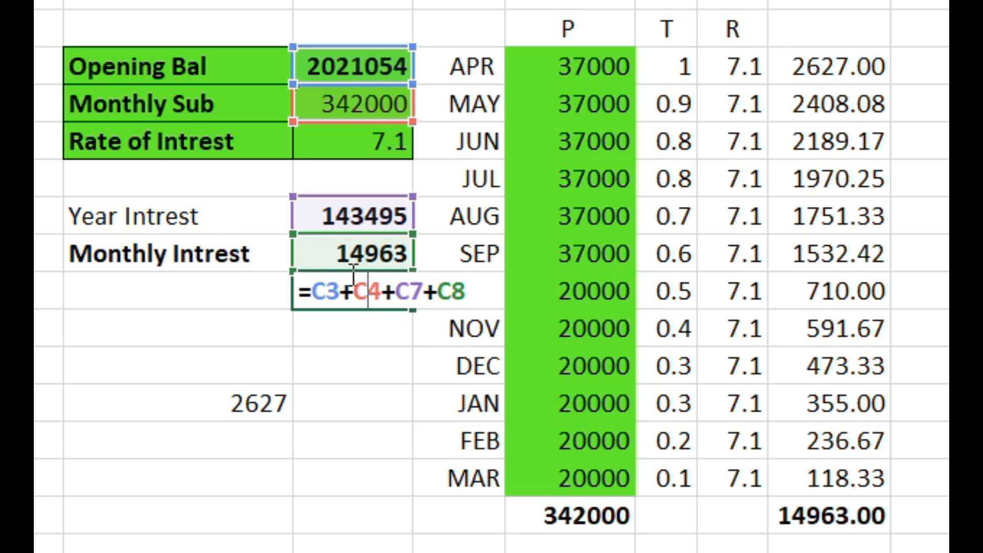
key(Return)
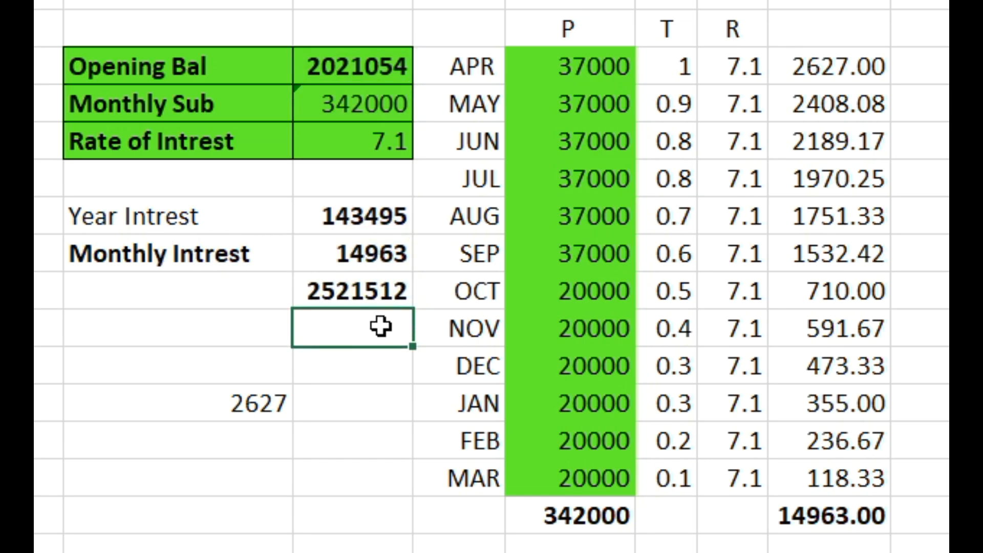